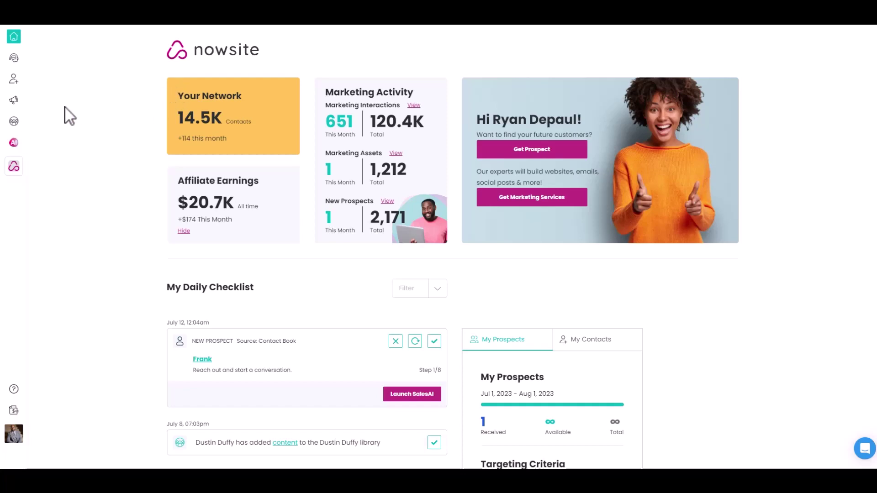
- Switch from the dashboard to the Marketing section's Websites page
click(15, 109)
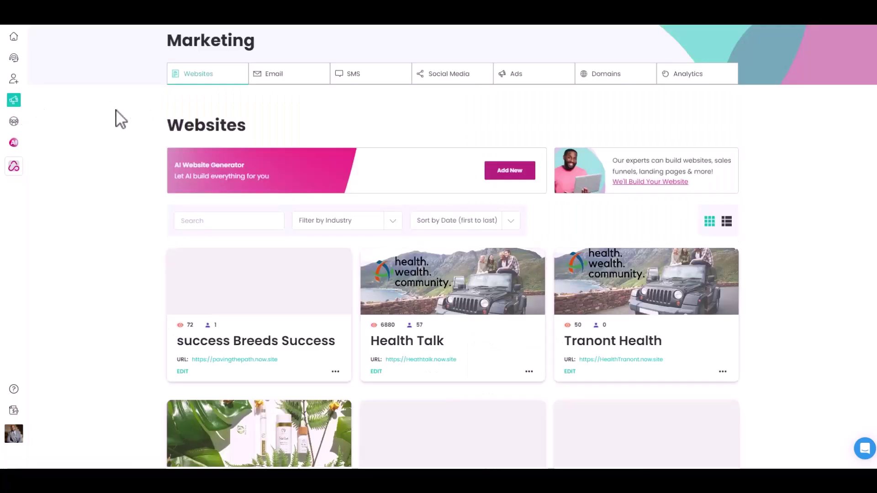
- On the Email marketing page, start a new AI email campaign from the AI Email Generator
click(280, 75)
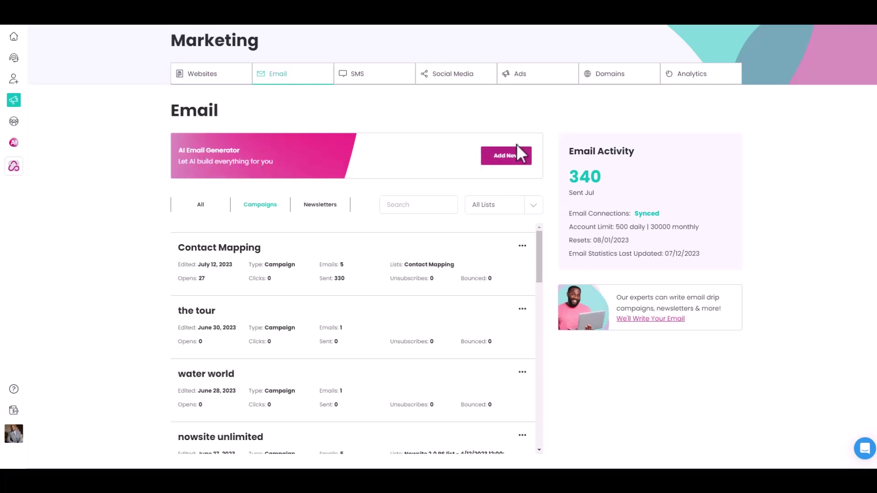
click(511, 157)
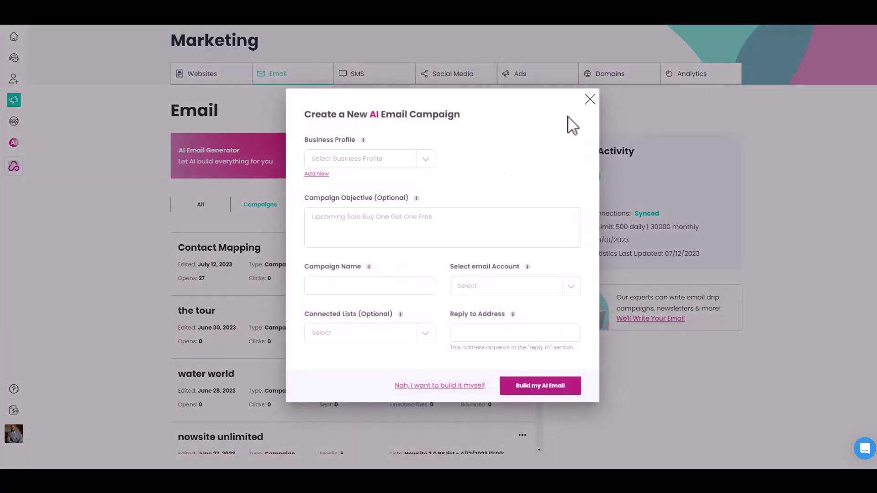
- Reopen the new campaign form and choose Glow as its business profile
click(589, 100)
click(517, 156)
click(425, 161)
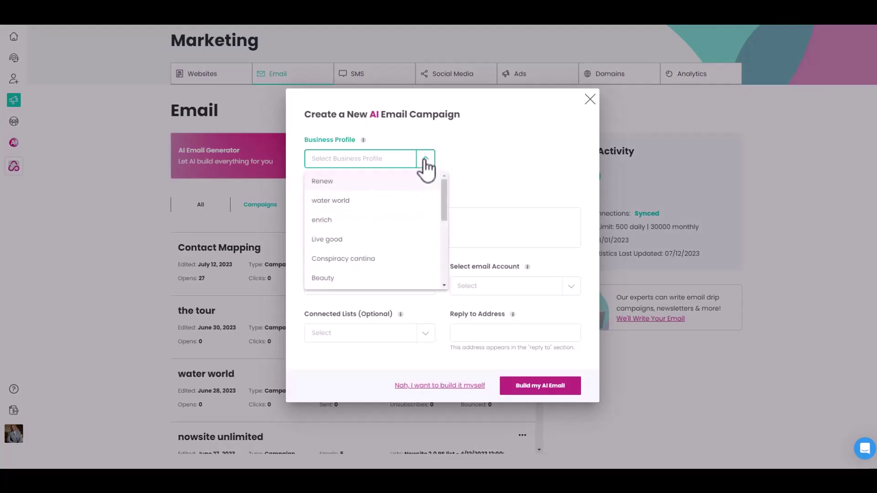
scroll(370, 237, down, 5)
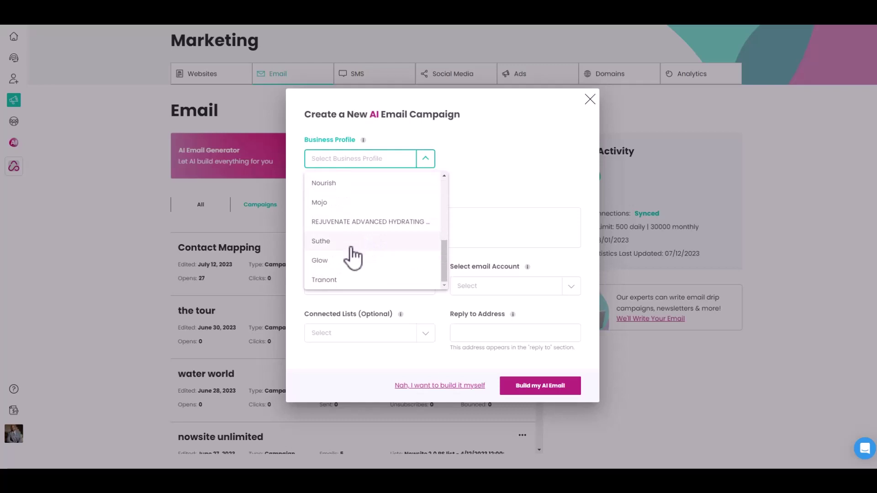
click(345, 262)
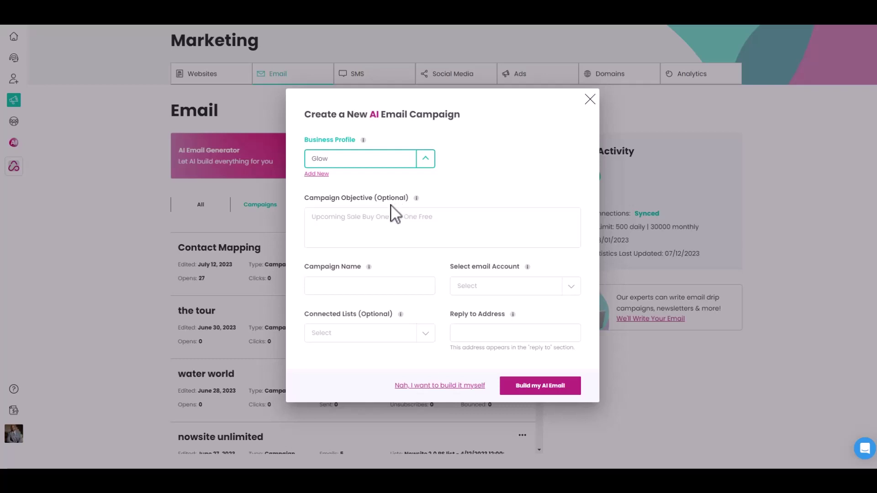
- Paste the objective, name the campaign 'but 2 and get 2 free', pick the sending account, and generate
click(388, 218)
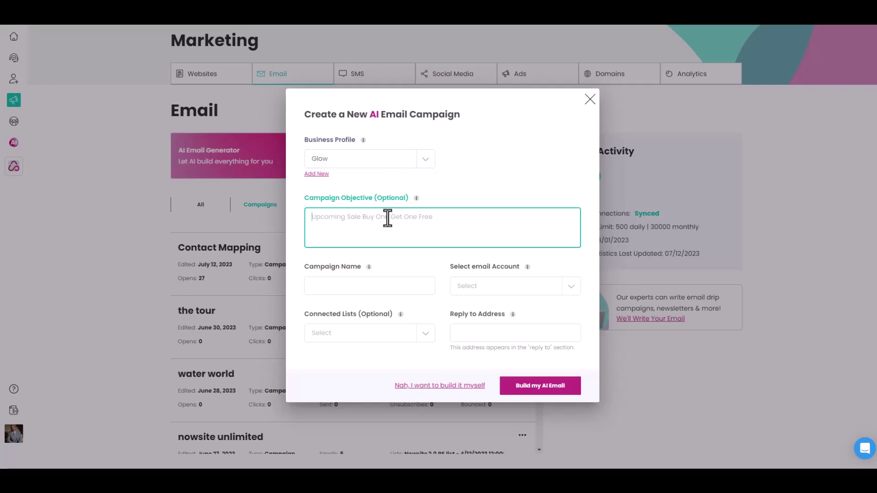
text(create a sense of missing out on the promotion of buy 2 and get 2 free)
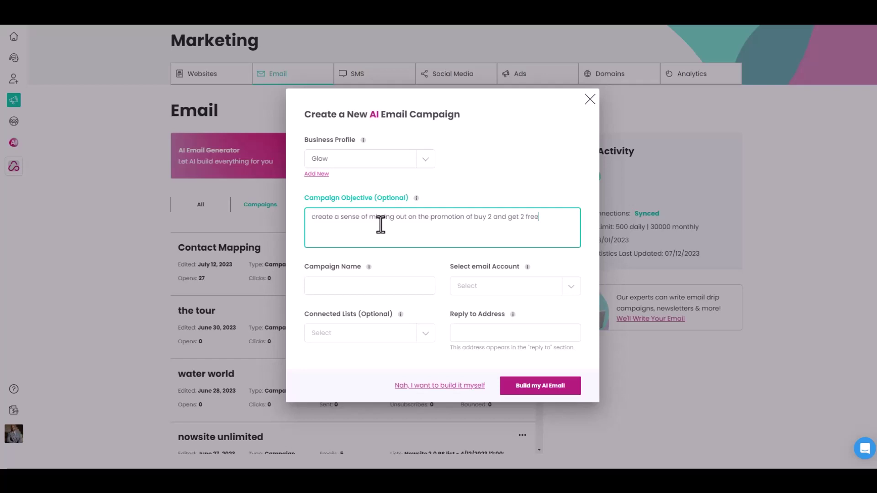
click(363, 288)
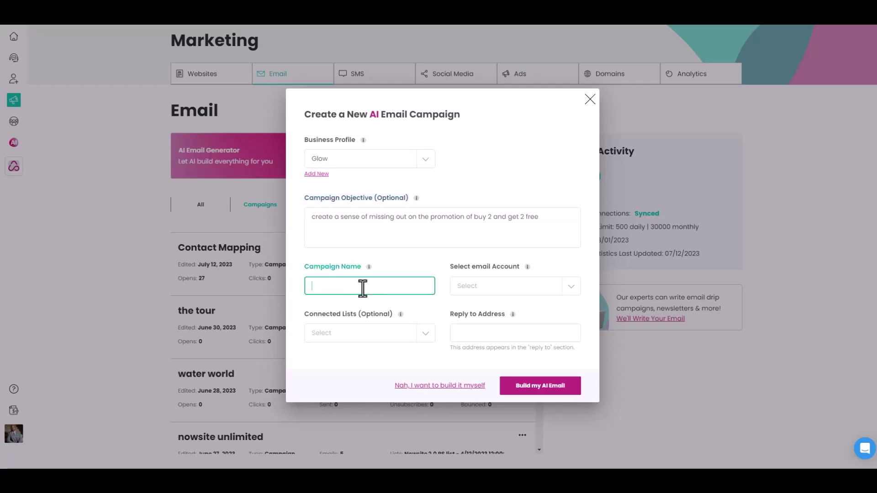
text(but)
text( 2)
text( and)
text( ge)
text(t 2)
text( free)
click(547, 287)
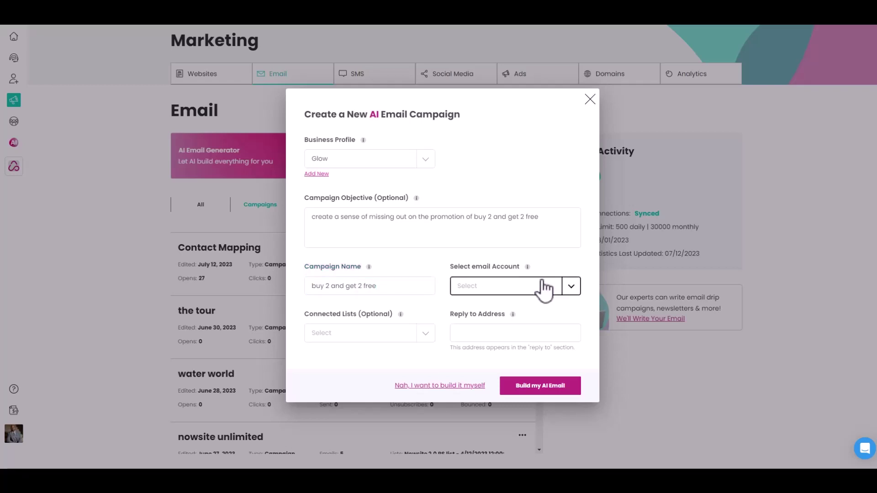
click(455, 327)
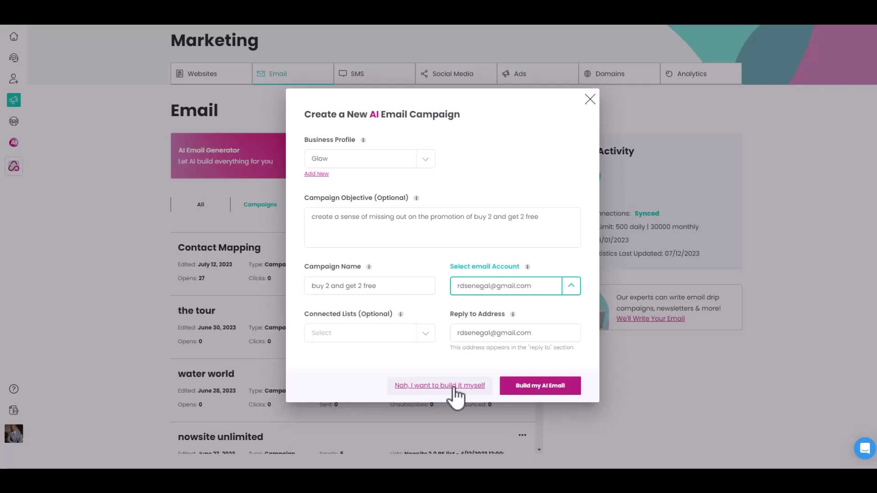
click(555, 392)
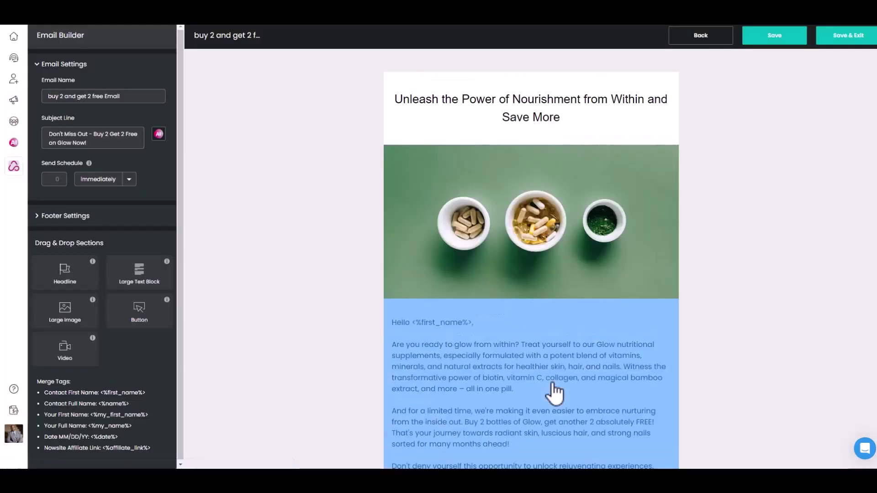
- Scroll through the generated Glow email to review its greeting, offer paragraphs and Learn More button
scroll(543, 242, down, 1)
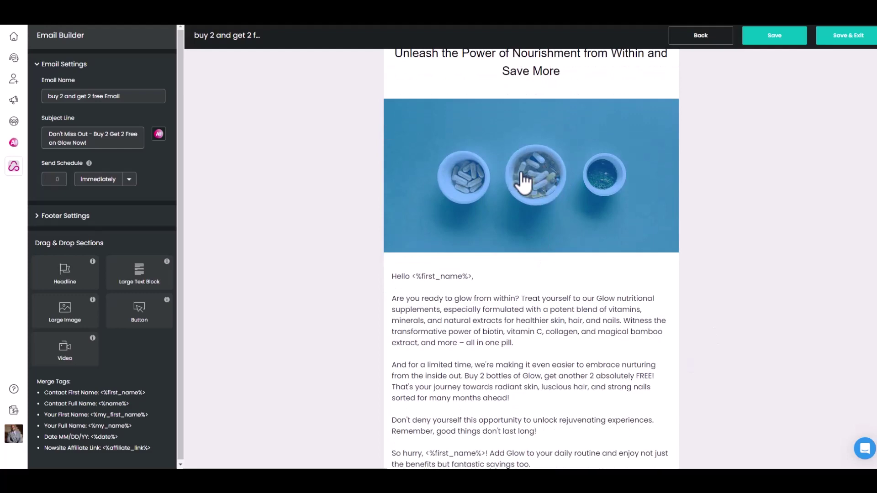
scroll(506, 224, down, 2)
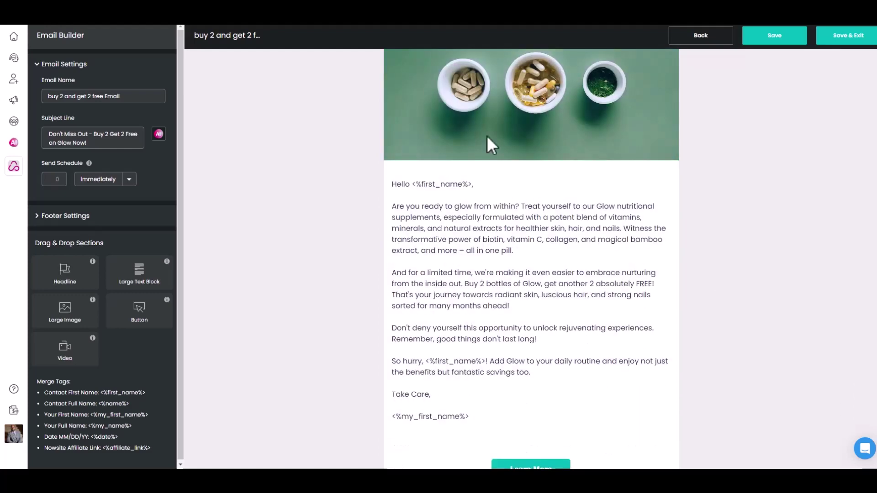
scroll(456, 215, down, 2)
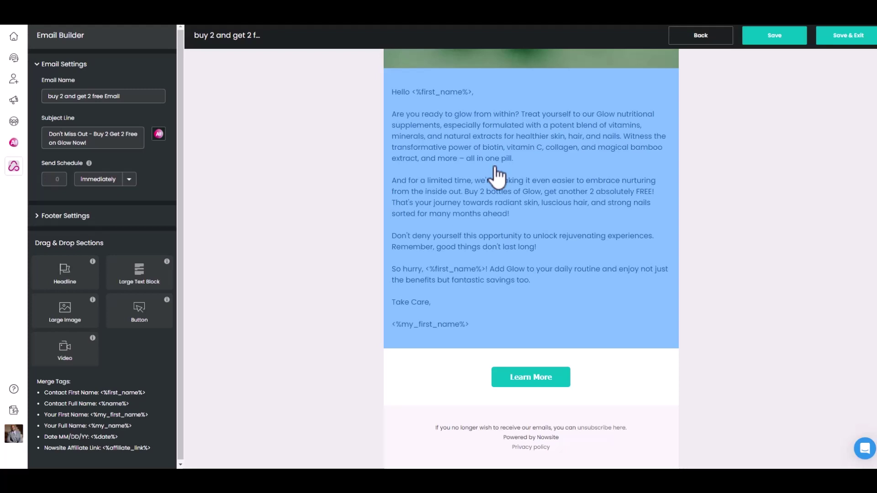
scroll(497, 176, up, 1)
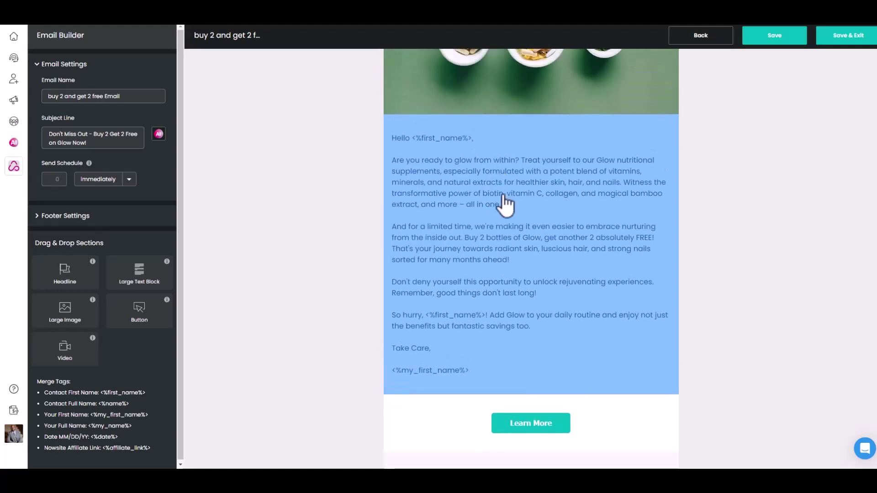
scroll(503, 210, down, 1)
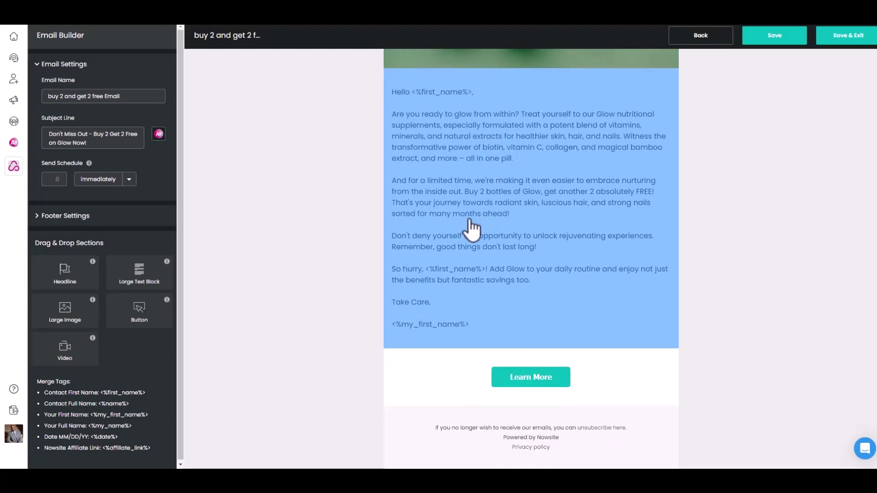
scroll(473, 229, down, 1)
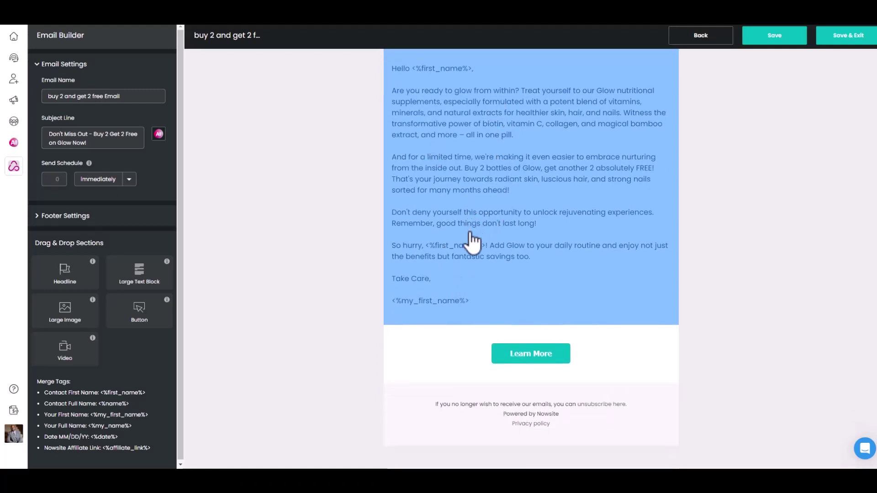
- Inspect the body text and Learn More button, then save the email and exit
click(477, 251)
click(552, 402)
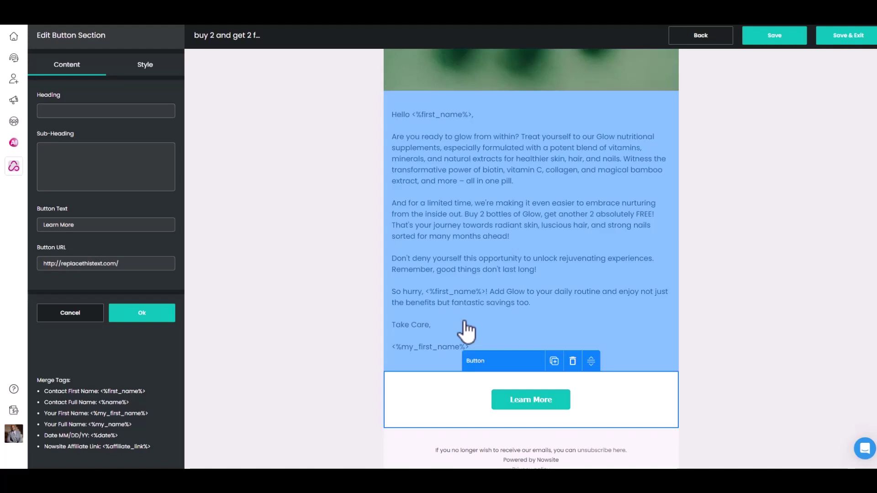
scroll(643, 239, up, 4)
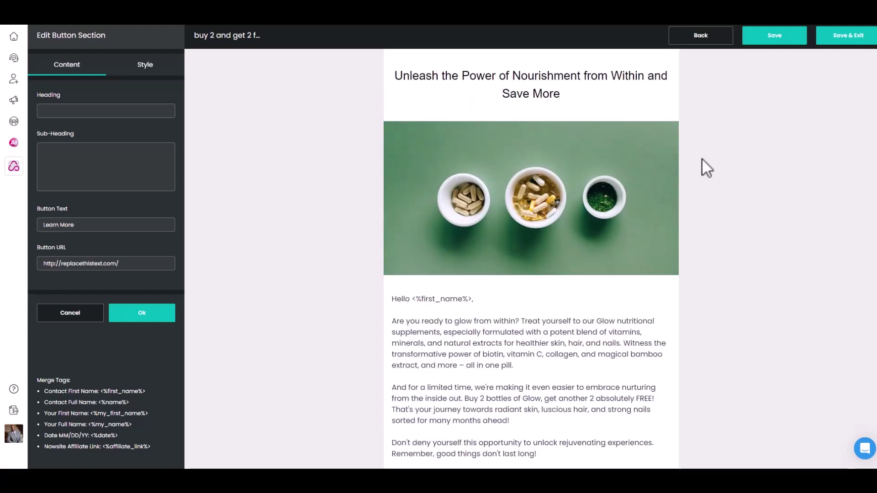
click(848, 37)
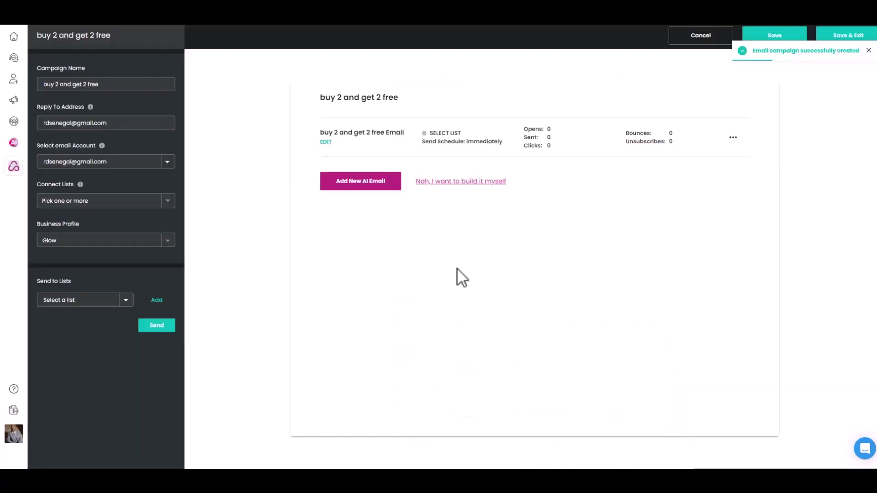
- Add a second AI email to the campaign and paste in its objective
click(367, 185)
click(365, 213)
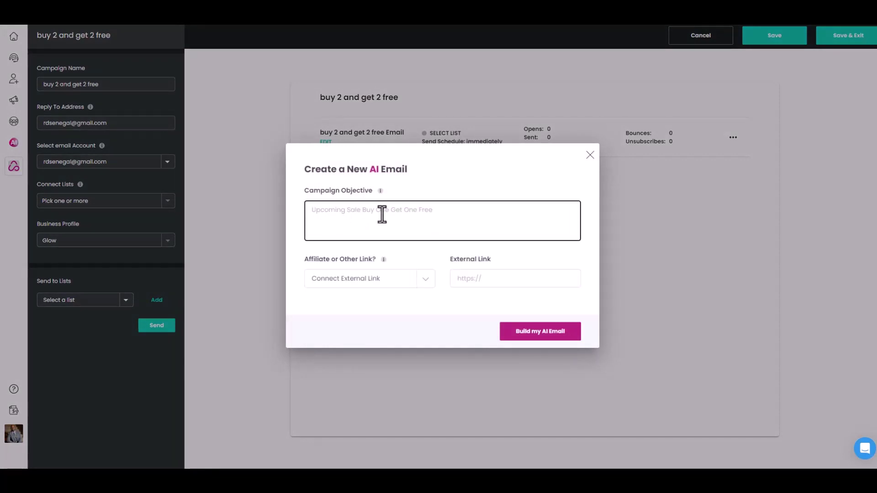
text(do a follow up to remind them the sale is almost over and not to miss out.  create a fear of missing out)
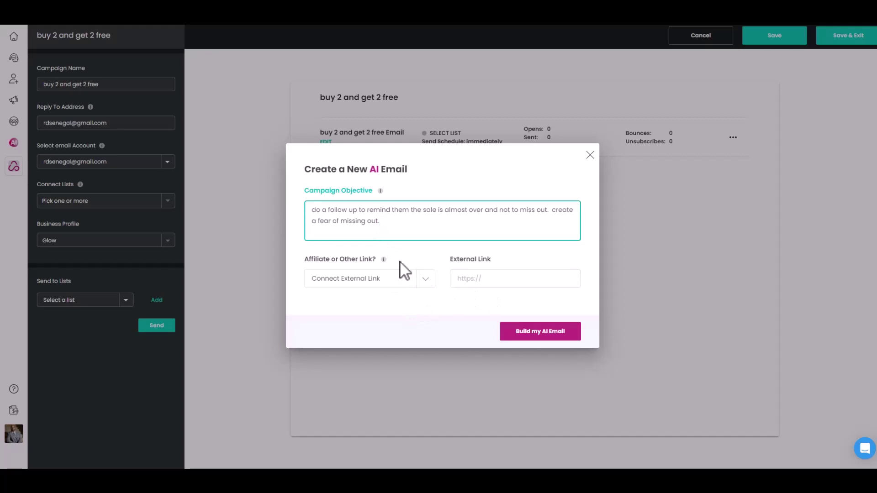
- Paste the Glow product page link as the external link and build the AI email
click(384, 279)
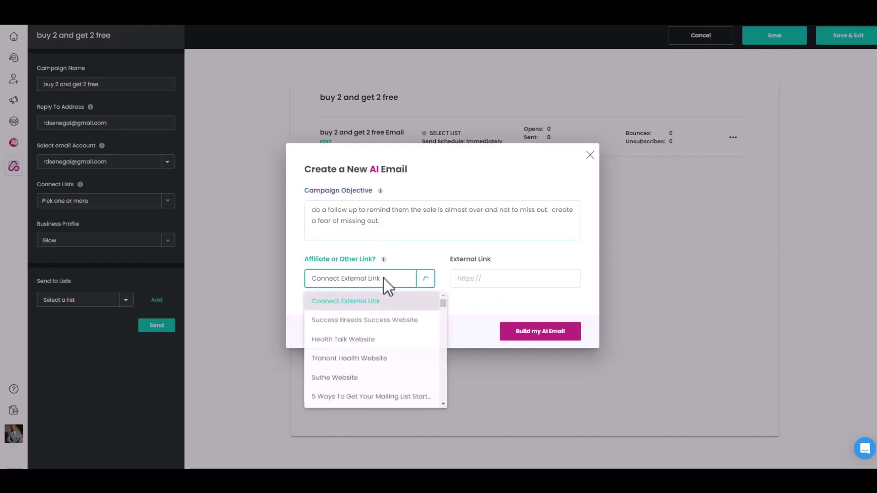
click(376, 283)
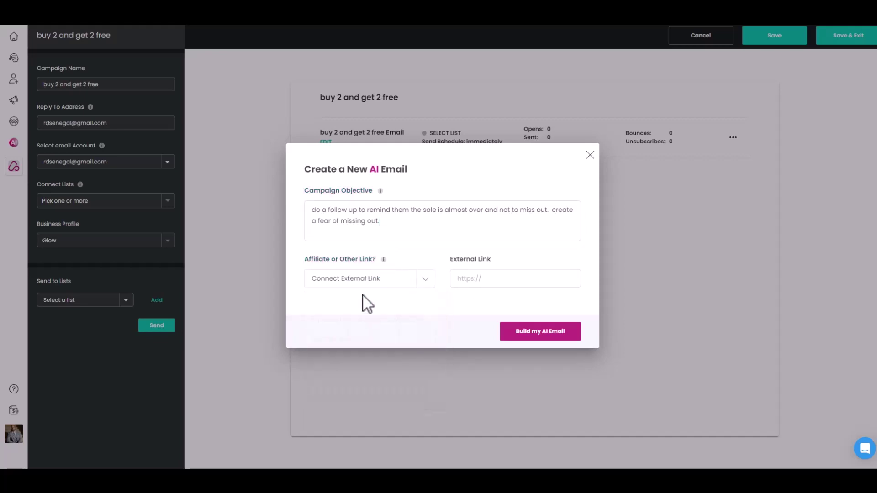
click(490, 278)
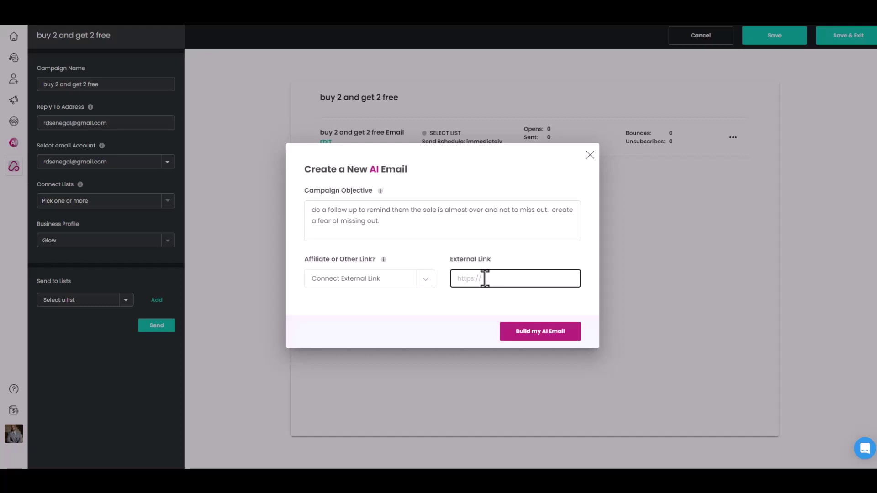
click(519, 279)
right_click(520, 281)
click(562, 362)
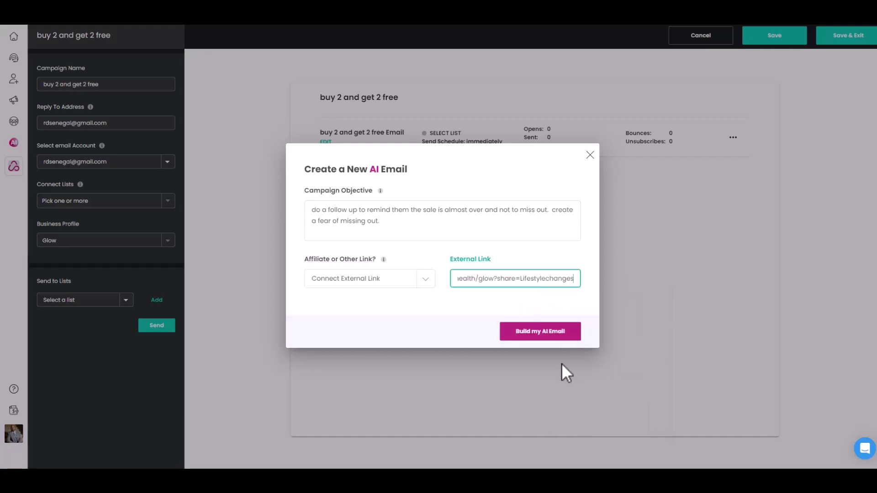
click(537, 337)
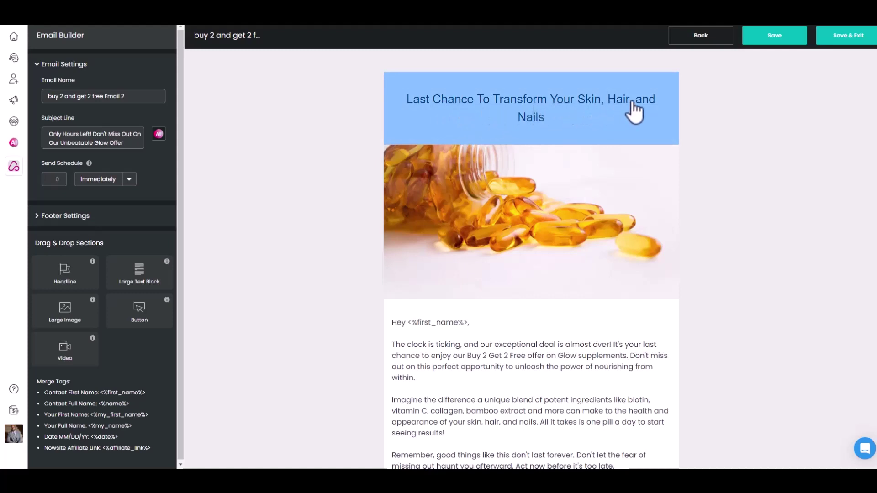
- Review the 'Last Chance' Glow email and open the Learn More section's settings
scroll(524, 201, down, 3)
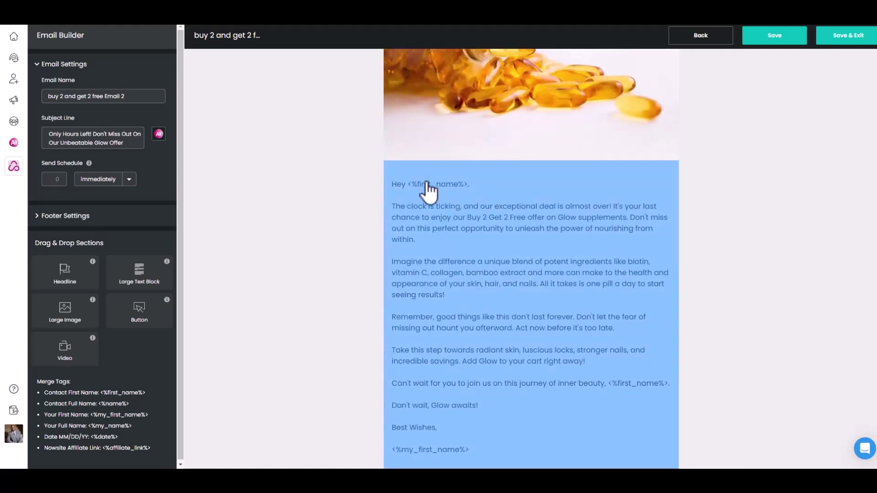
scroll(497, 133, down, 2)
scroll(525, 109, up, 5)
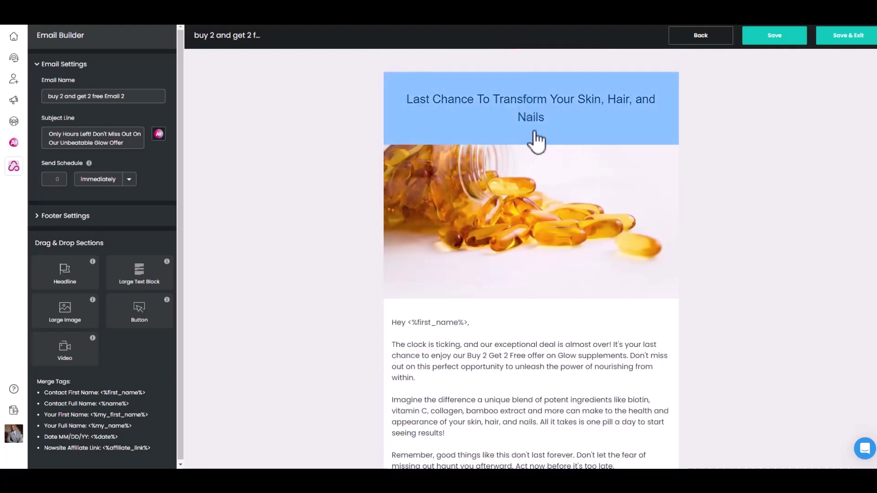
scroll(495, 384, down, 1)
scroll(496, 384, down, 3)
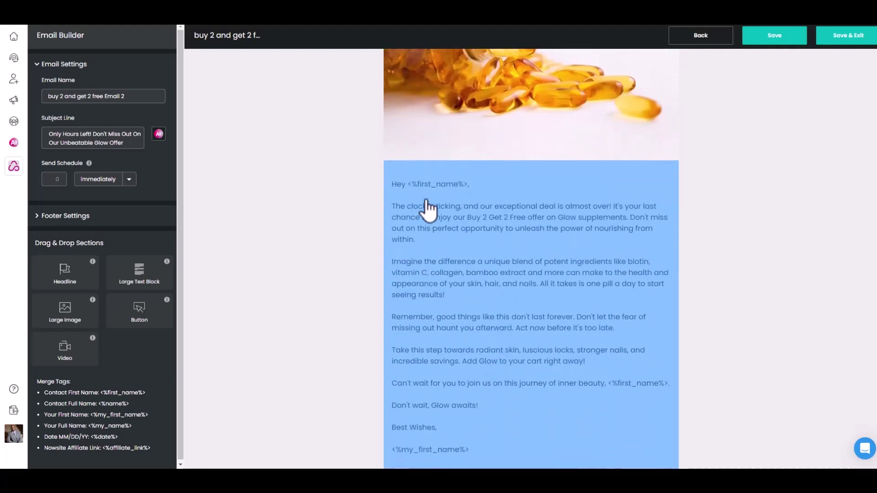
scroll(475, 250, down, 1)
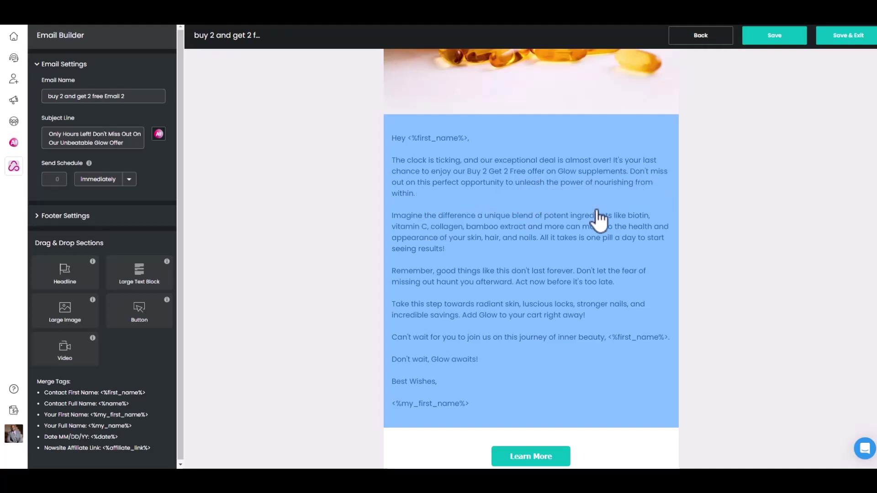
scroll(446, 231, down, 2)
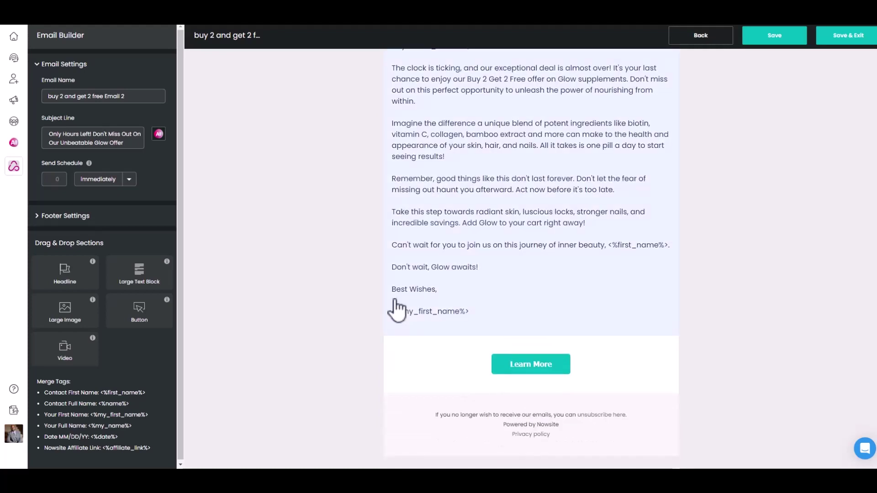
click(539, 368)
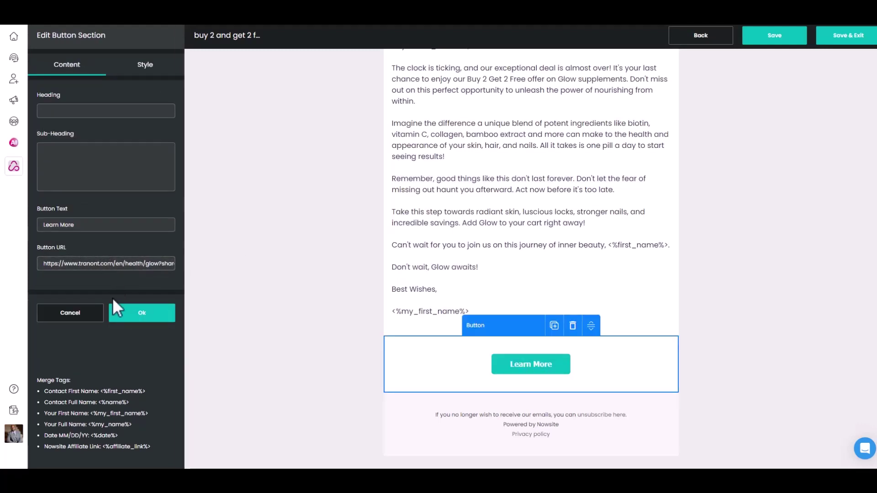
click(140, 317)
scroll(637, 294, up, 5)
scroll(637, 294, up, 1)
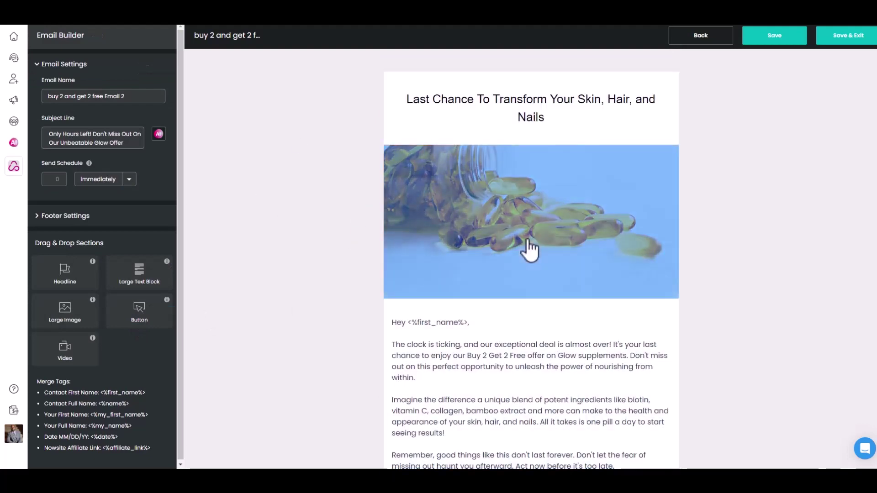
click(529, 247)
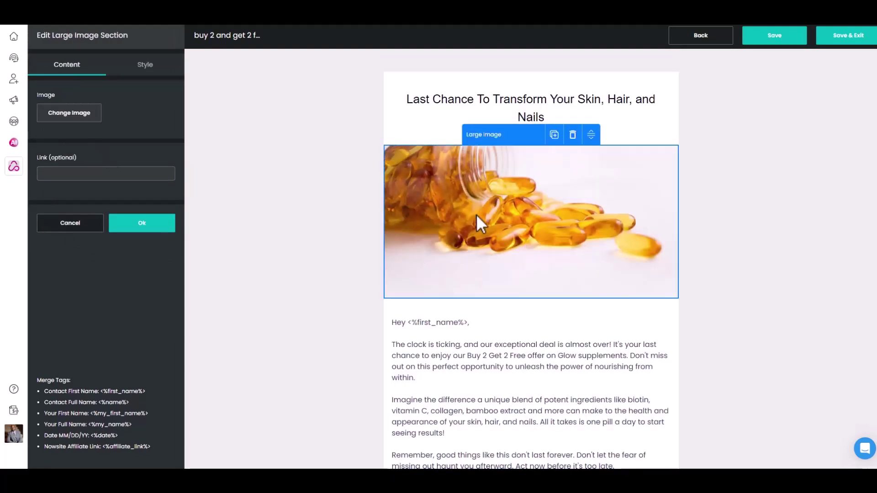
click(472, 401)
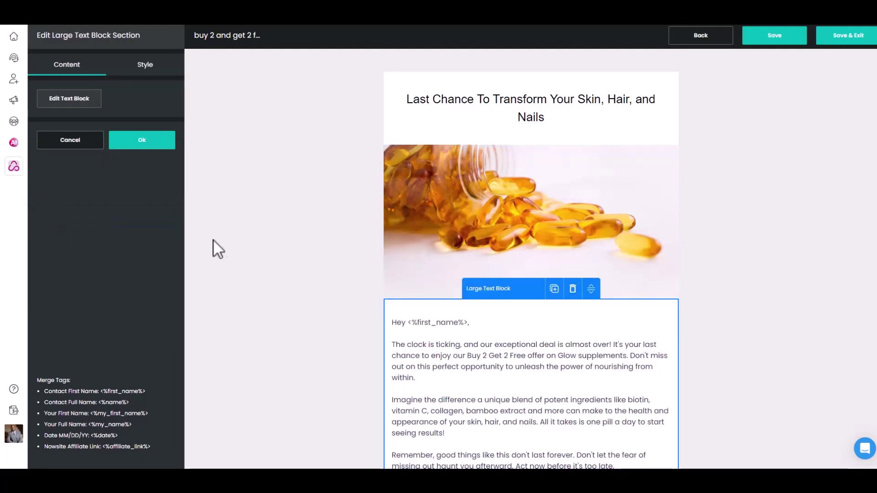
click(147, 142)
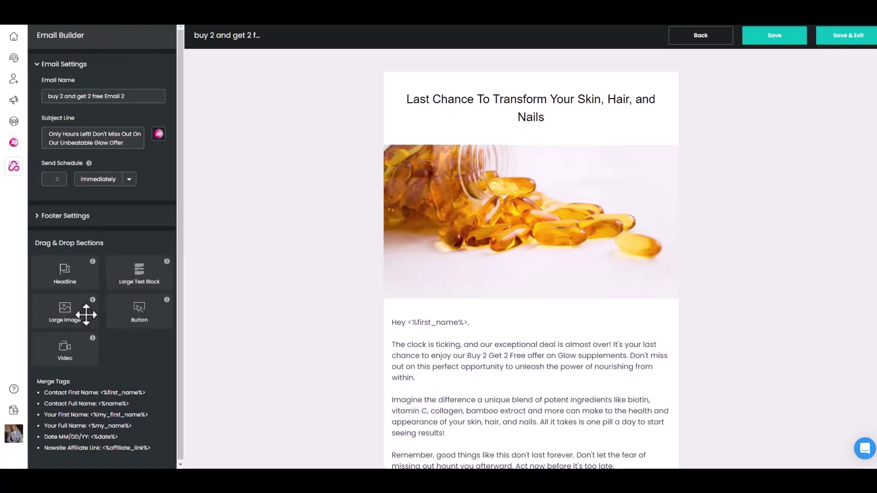
drag(62, 349, 70, 311)
scroll(660, 224, down, 1)
scroll(665, 224, down, 3)
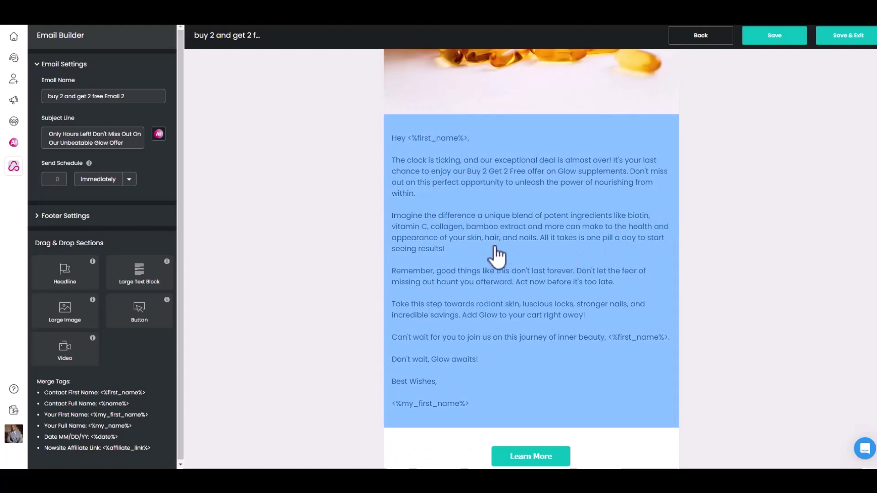
scroll(497, 254, up, 3)
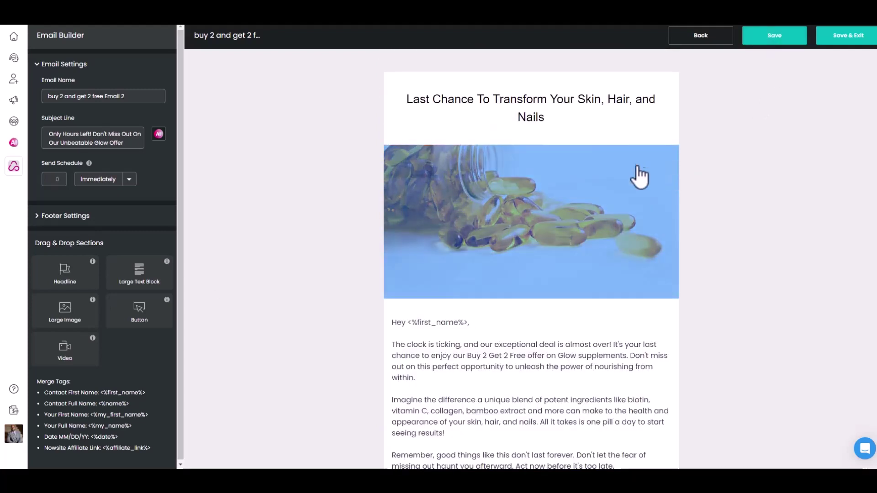
click(647, 144)
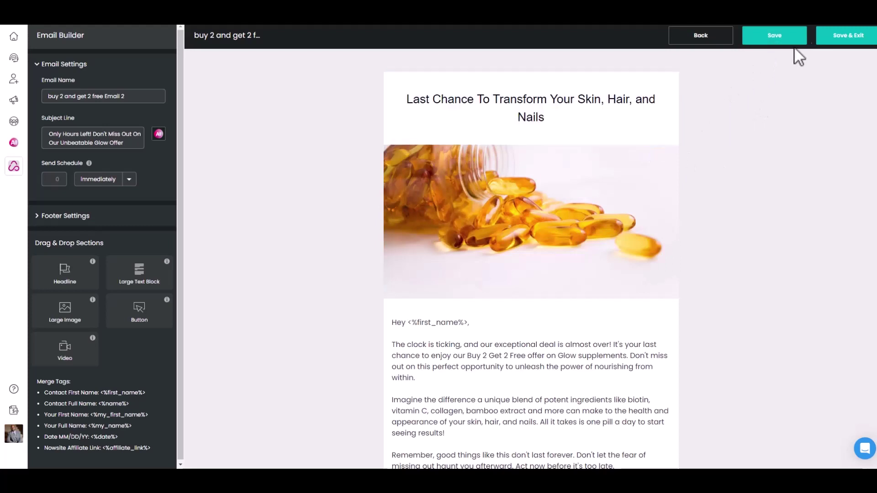
click(849, 36)
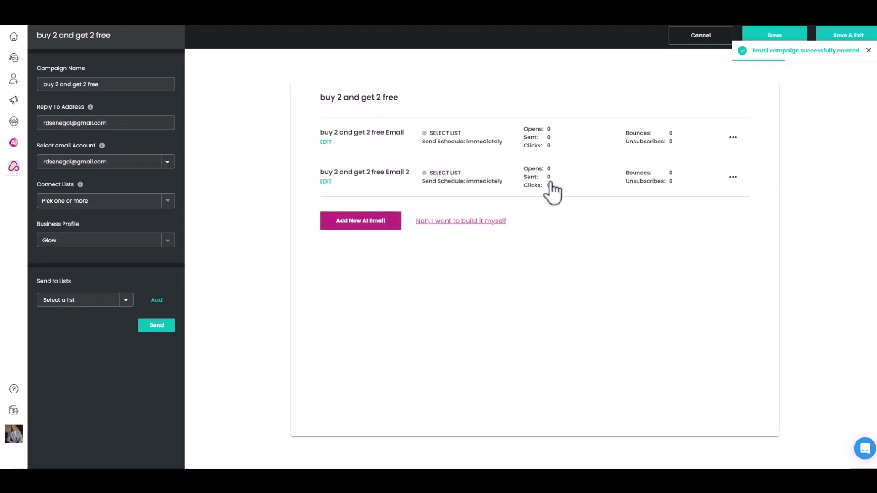
- Open a new AI email form from the campaign page, then dismiss it
click(356, 224)
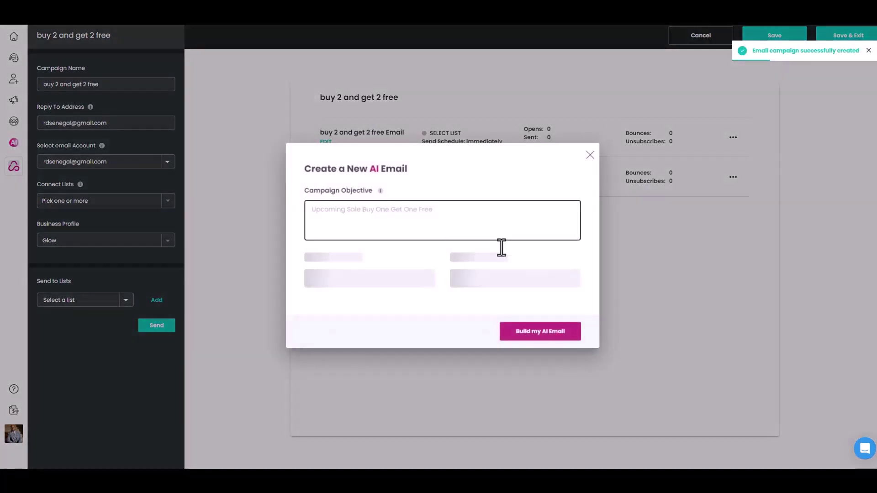
click(591, 156)
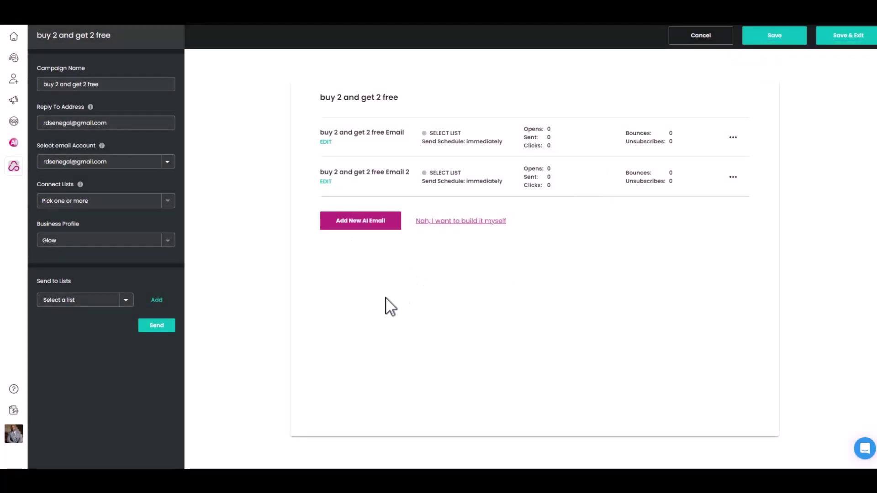